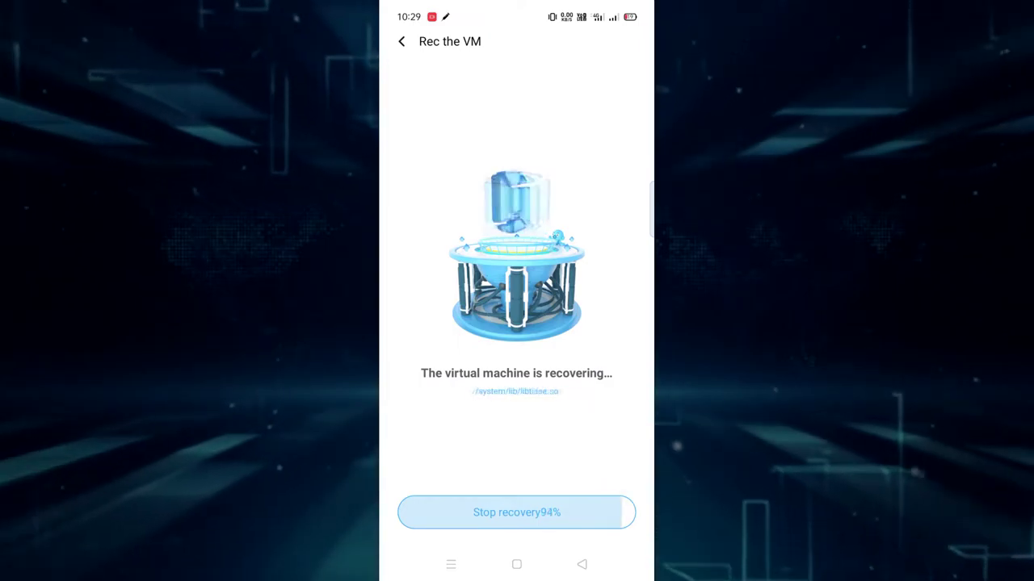
- Dismiss the storage warning so the restored Google_Pixel12backup(1).zip virtual machine boots
{"action": "left_click", "coordinate": [516, 349]}
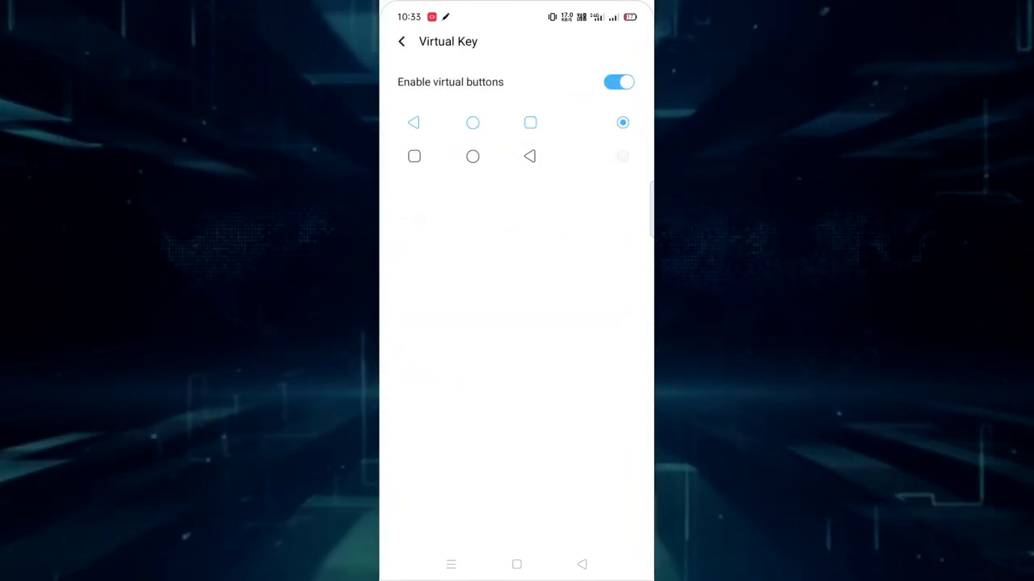
- Return to Display Setting and review the Boot animation options without changing them
{"action": "left_click", "coordinate": [581, 564]}
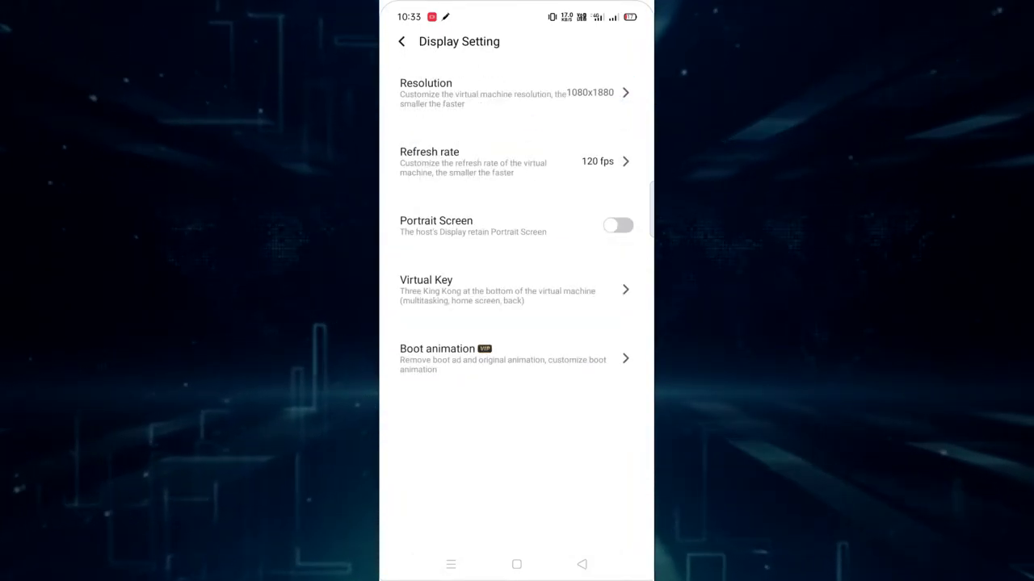
{"action": "left_click", "coordinate": [509, 359]}
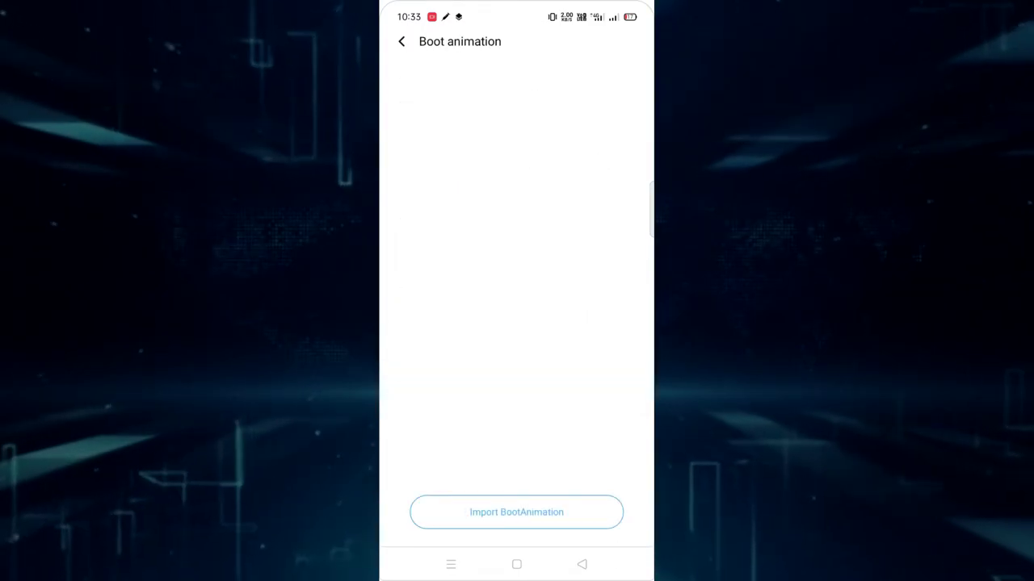
{"action": "left_click", "coordinate": [581, 564]}
{"action": "left_click", "coordinate": [509, 358]}
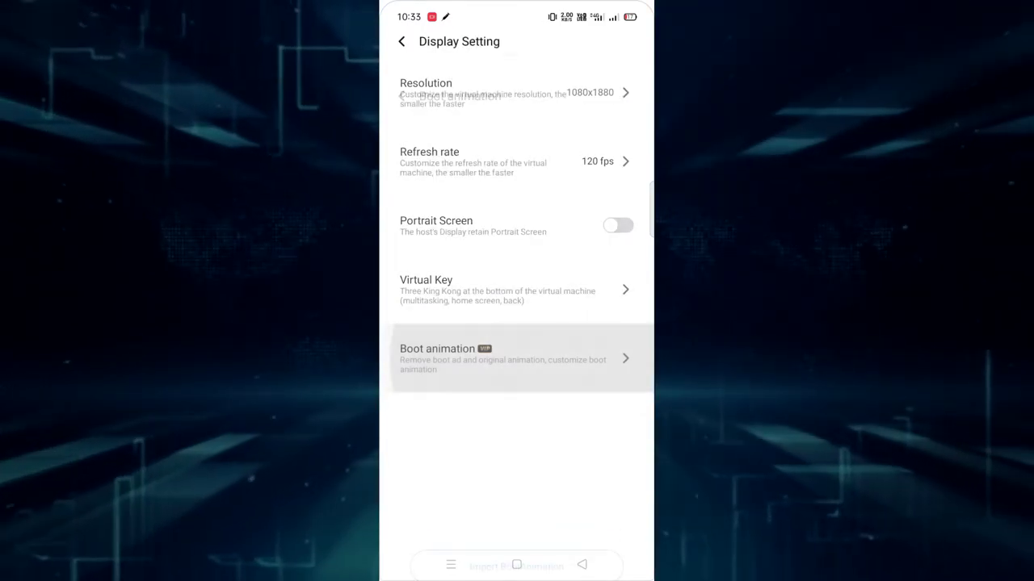
{"action": "left_click", "coordinate": [581, 564]}
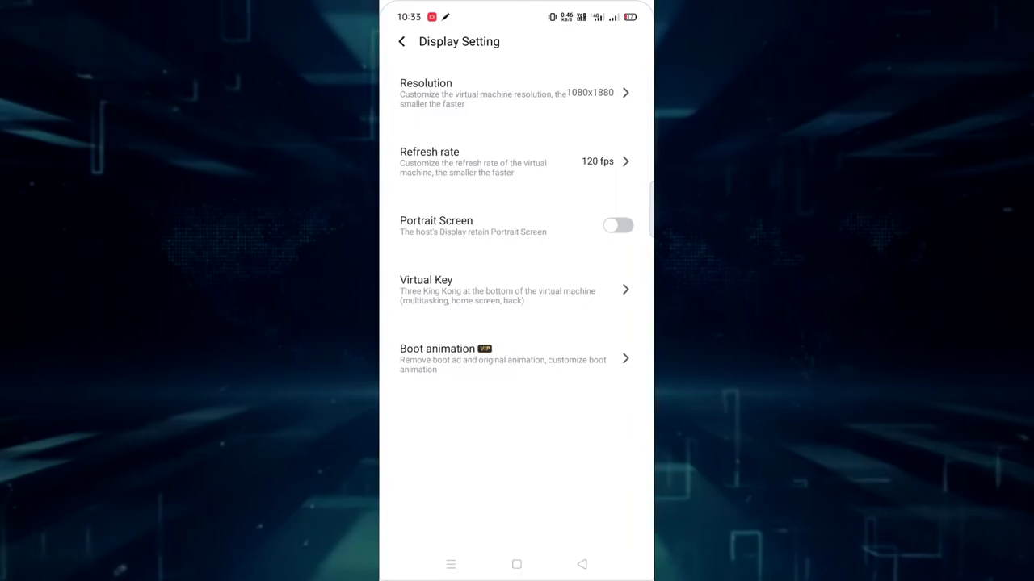
- Keep resolution at 1080x1880 native, cancelling Add resolution, and return to Setting
{"action": "left_click", "coordinate": [485, 93]}
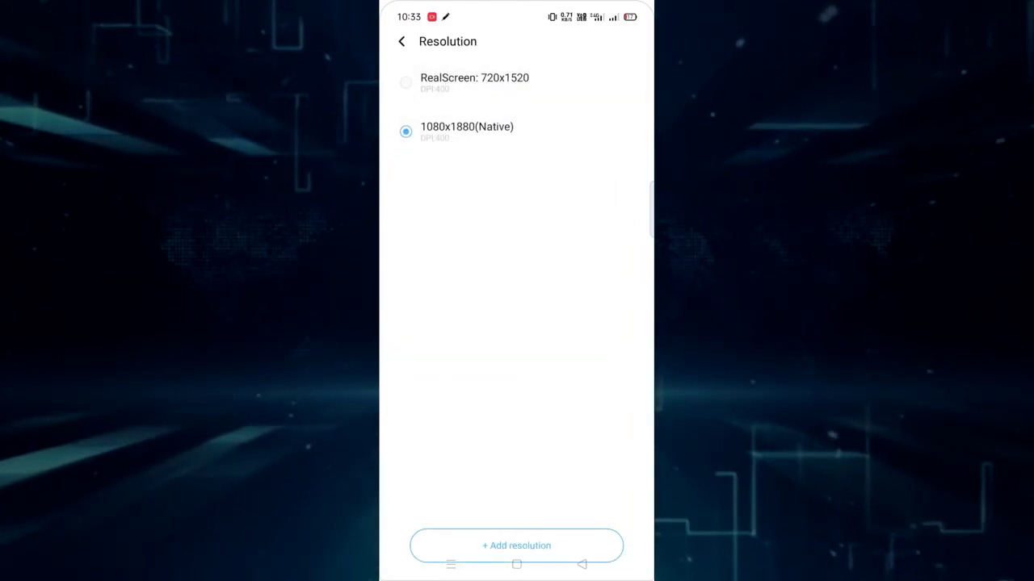
{"action": "left_click", "coordinate": [516, 565]}
{"action": "left_click", "coordinate": [450, 565]}
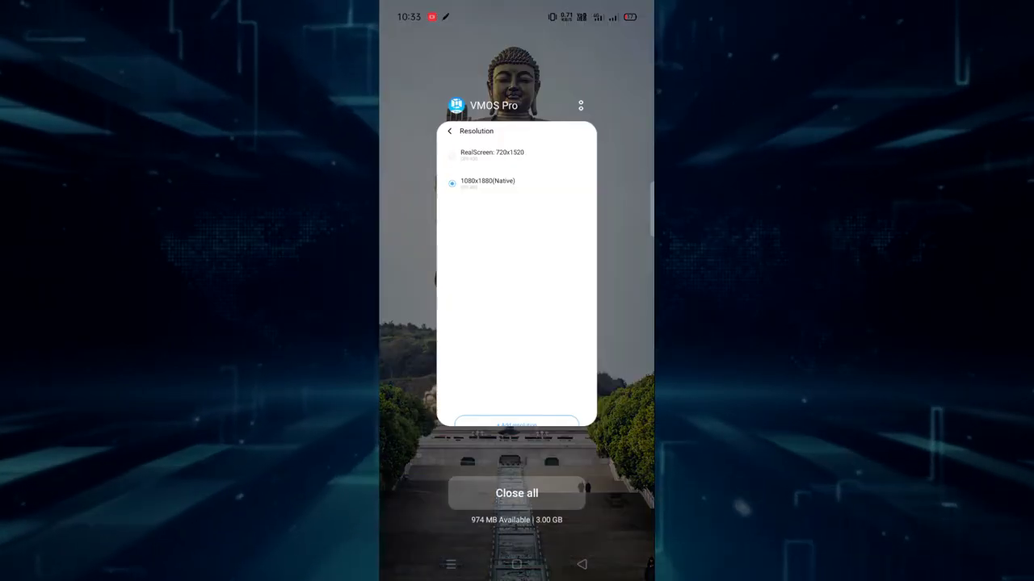
{"action": "left_click", "coordinate": [516, 275]}
{"action": "left_click", "coordinate": [516, 546]}
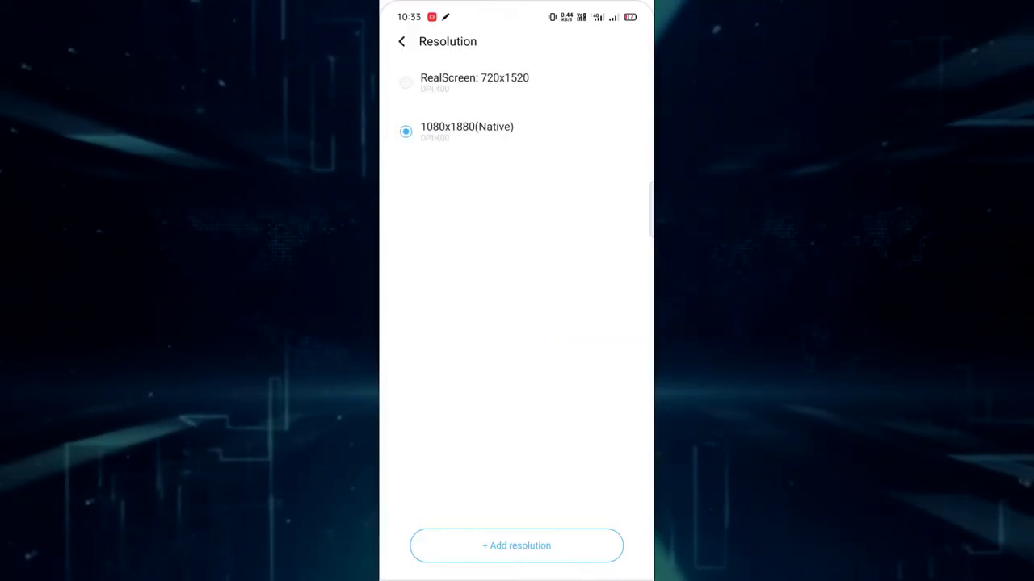
{"action": "left_click", "coordinate": [582, 565]}
{"action": "left_click", "coordinate": [582, 564]}
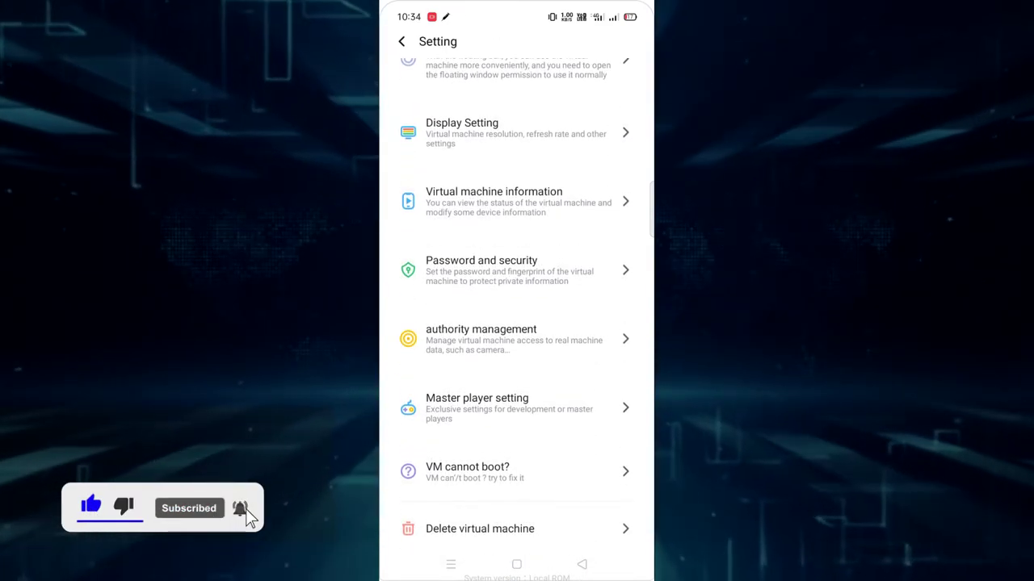
{"action": "left_click", "coordinate": [481, 336]}
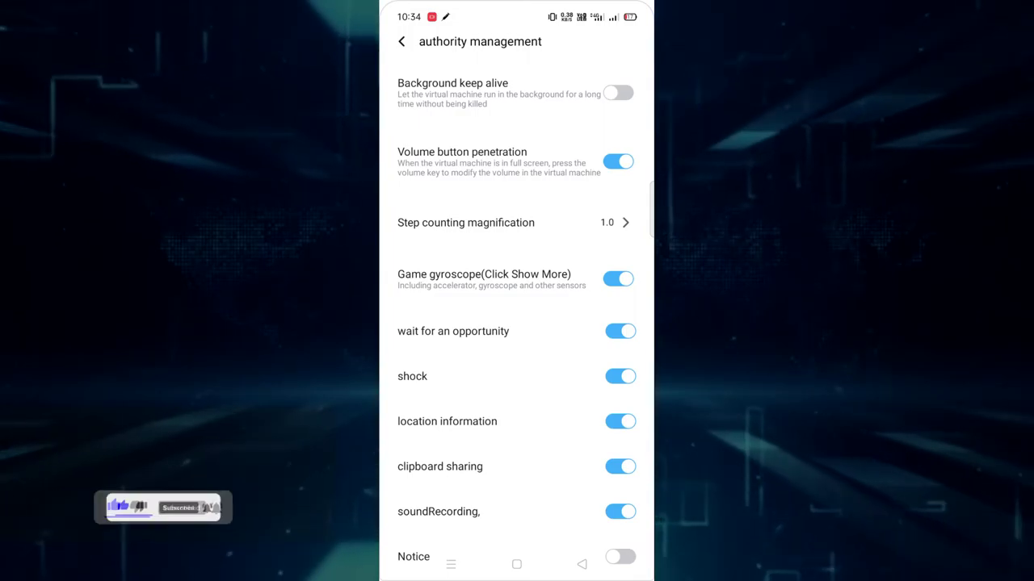